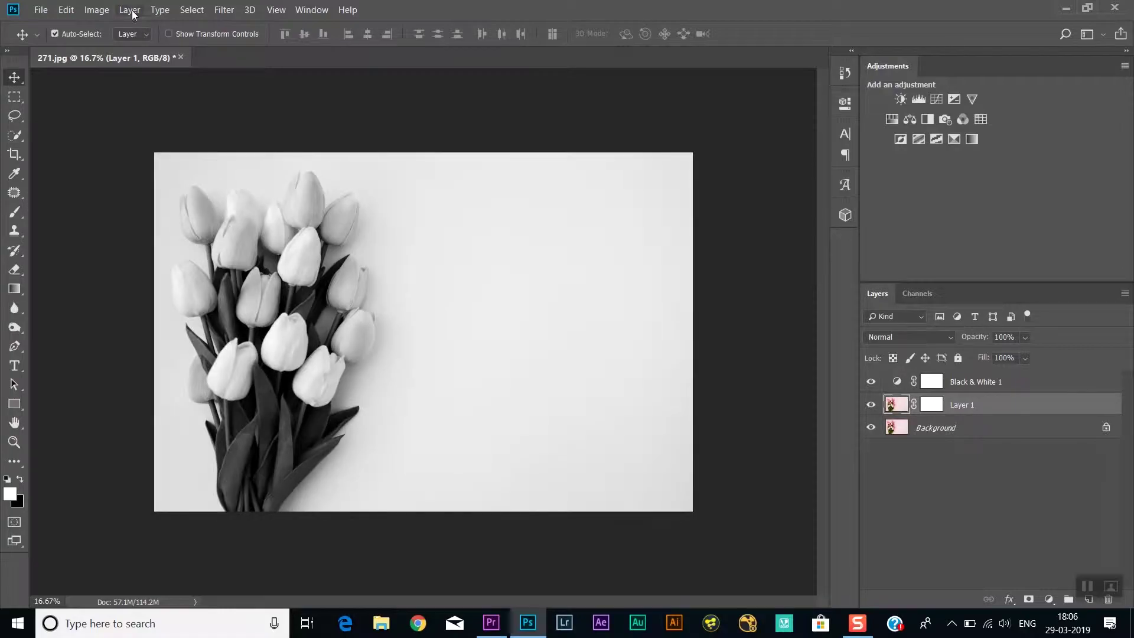
Add a Brightness/Contrast adjustment layer above Layer 1 with contrast 64 and brightness raised to the maximum
click(130, 10)
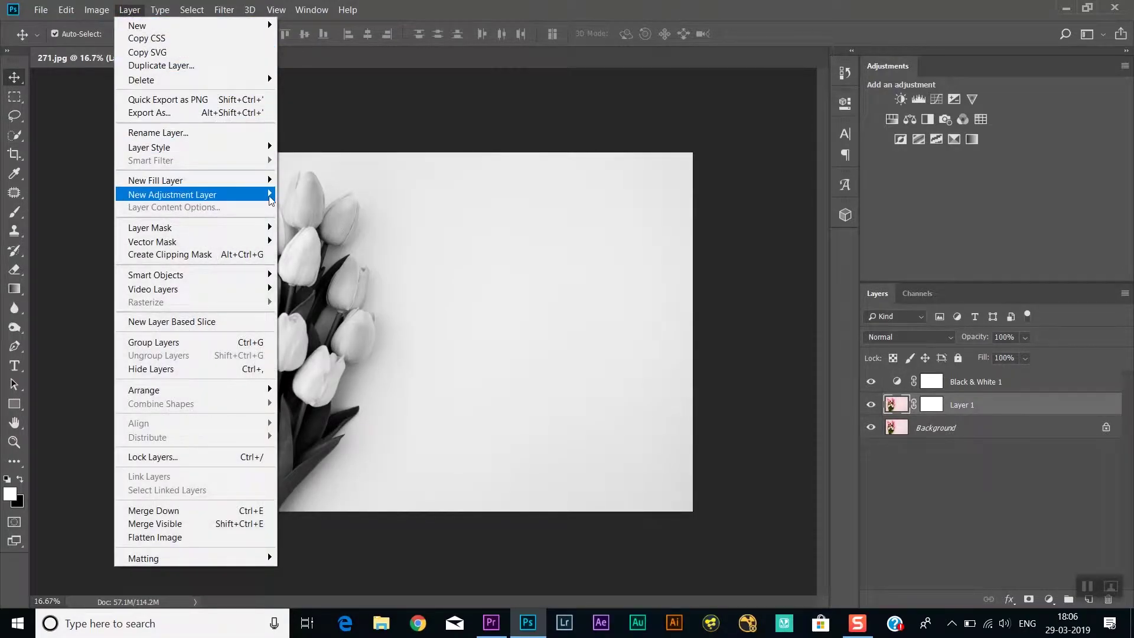
mouse_move(258, 194)
click(325, 196)
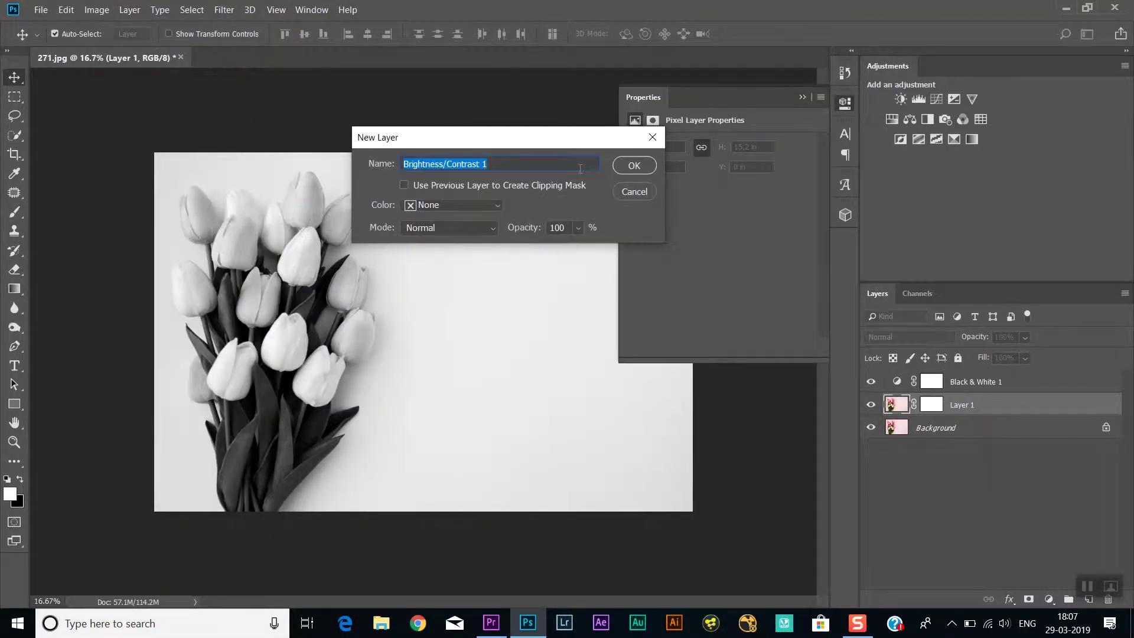
click(627, 169)
drag(703, 187, 774, 211)
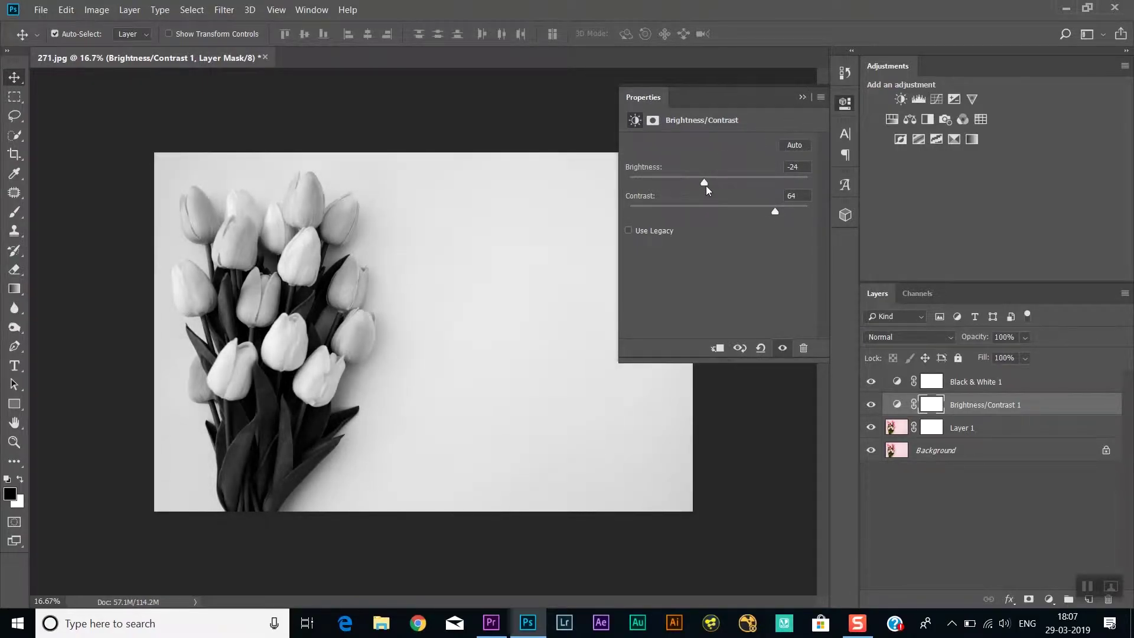
drag(704, 183, 807, 183)
click(803, 98)
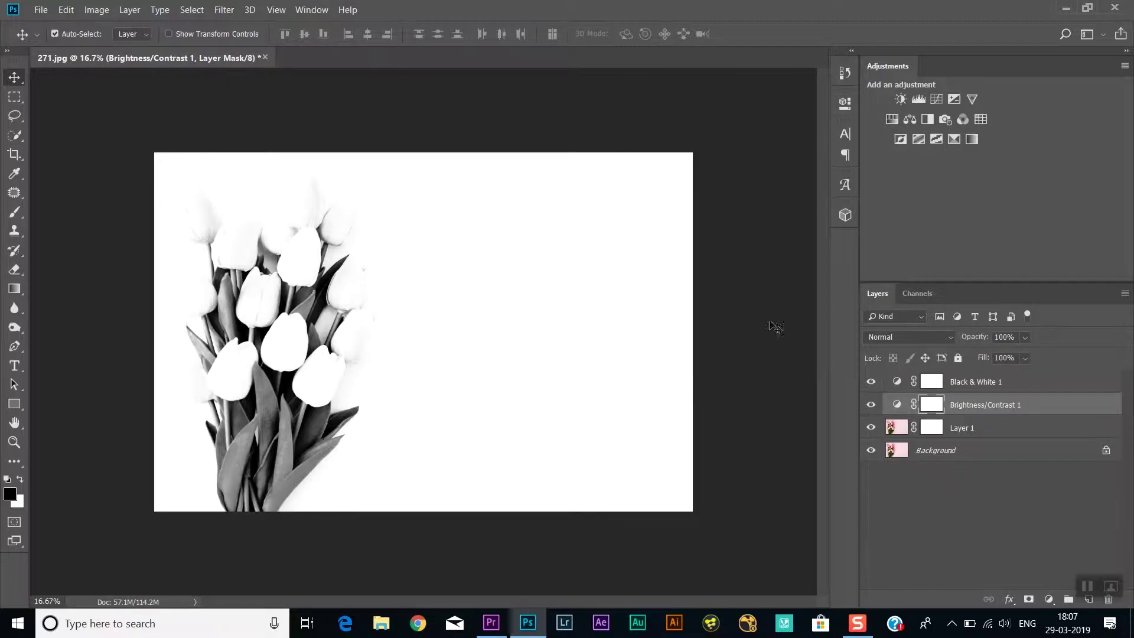
Delete the Black & White 1 and Brightness/Contrast 1 adjustment layers
click(982, 381)
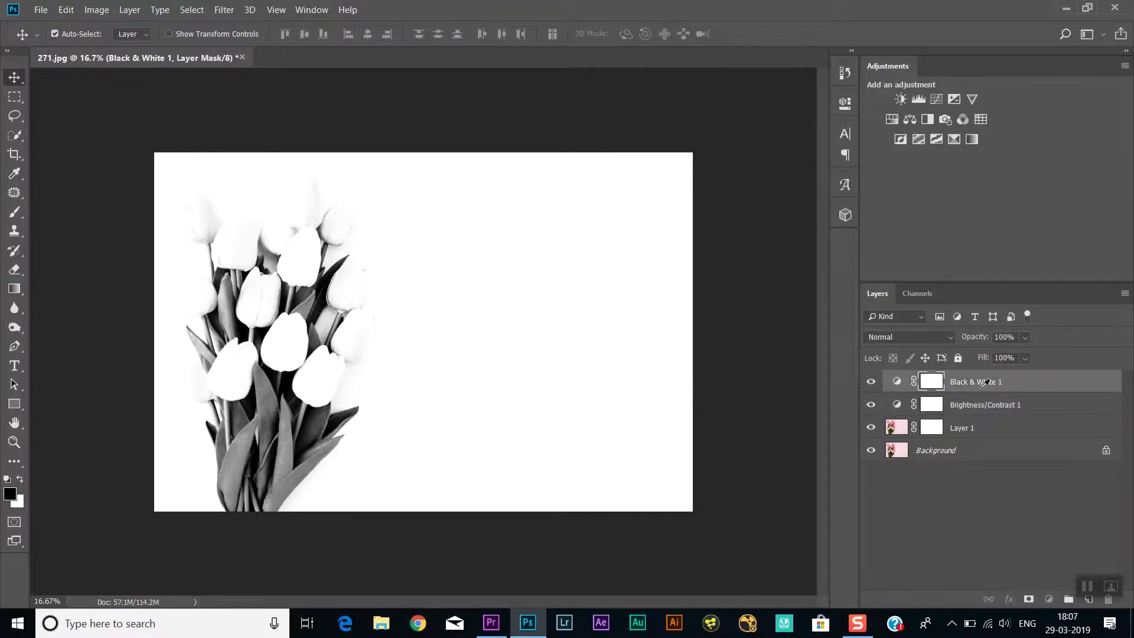
key(Delete)
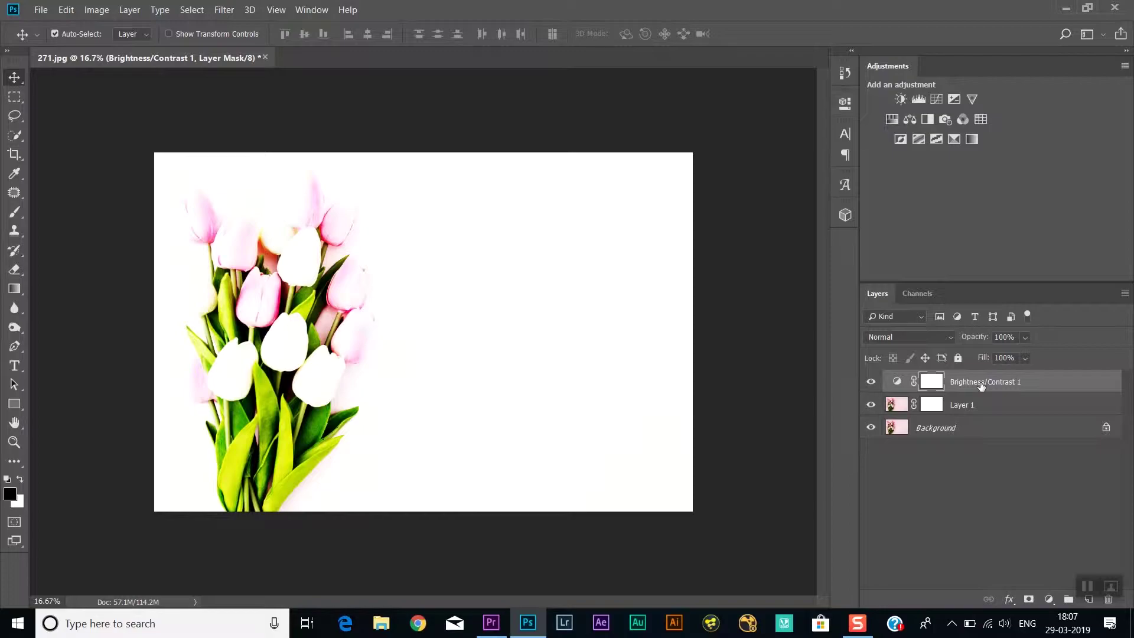
click(982, 383)
key(Delete)
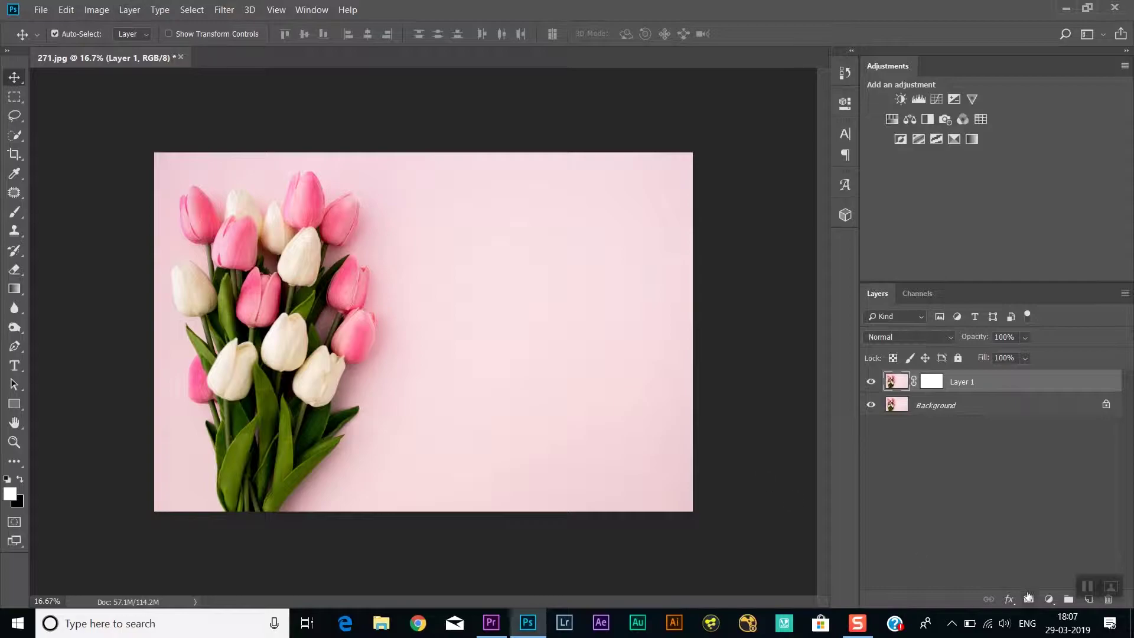
Add a Black & White adjustment layer above Layer 1, keeping the Default preset
click(1049, 599)
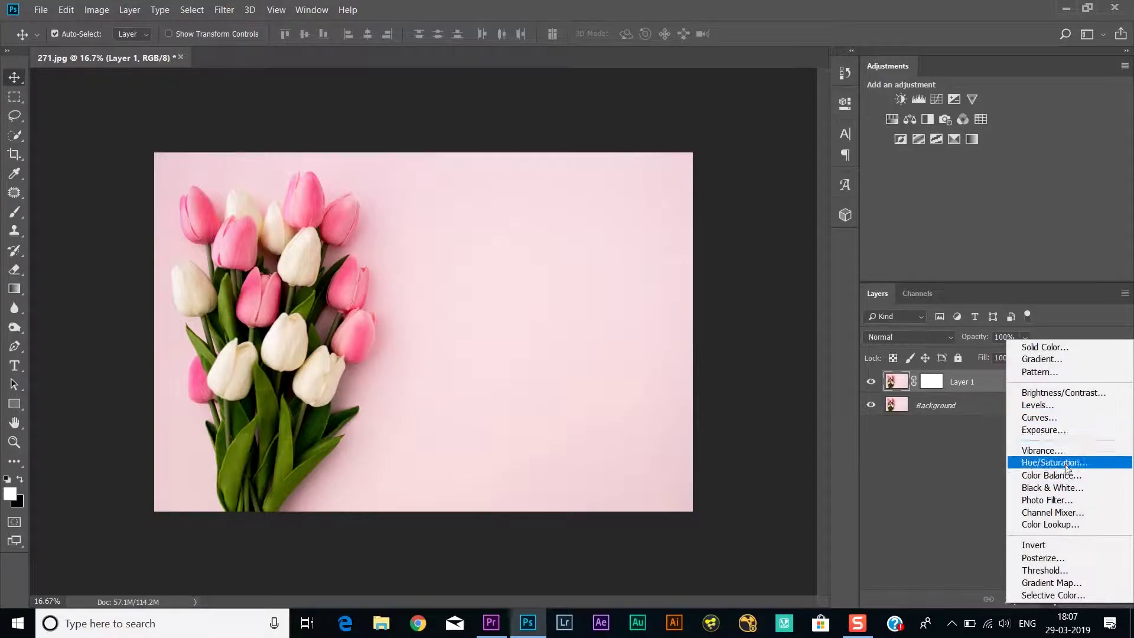
click(1057, 488)
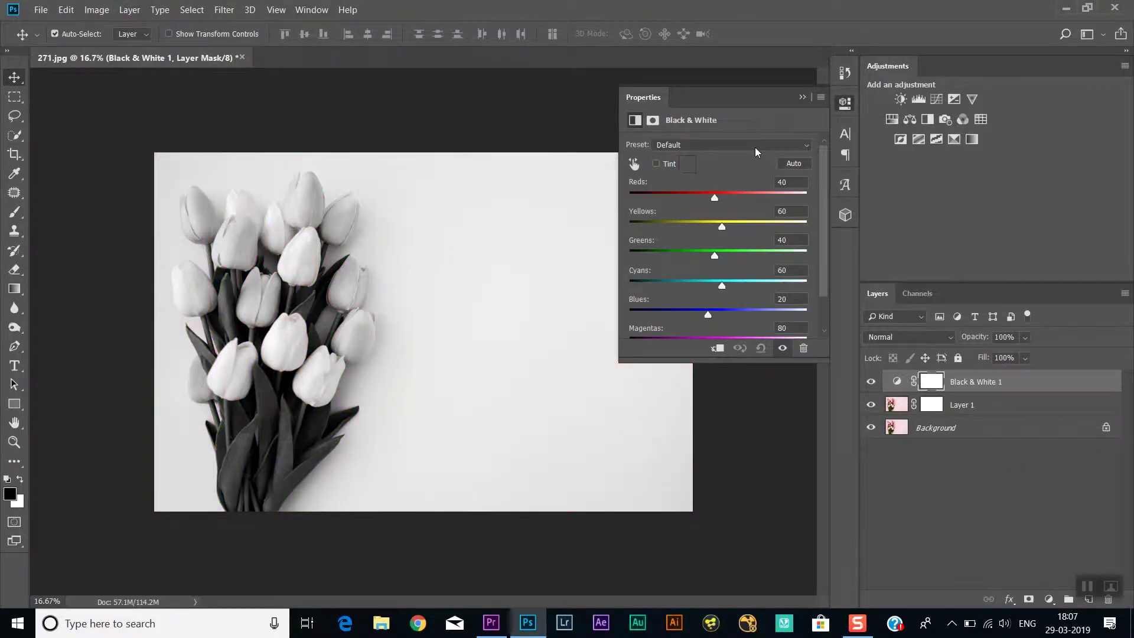
click(803, 97)
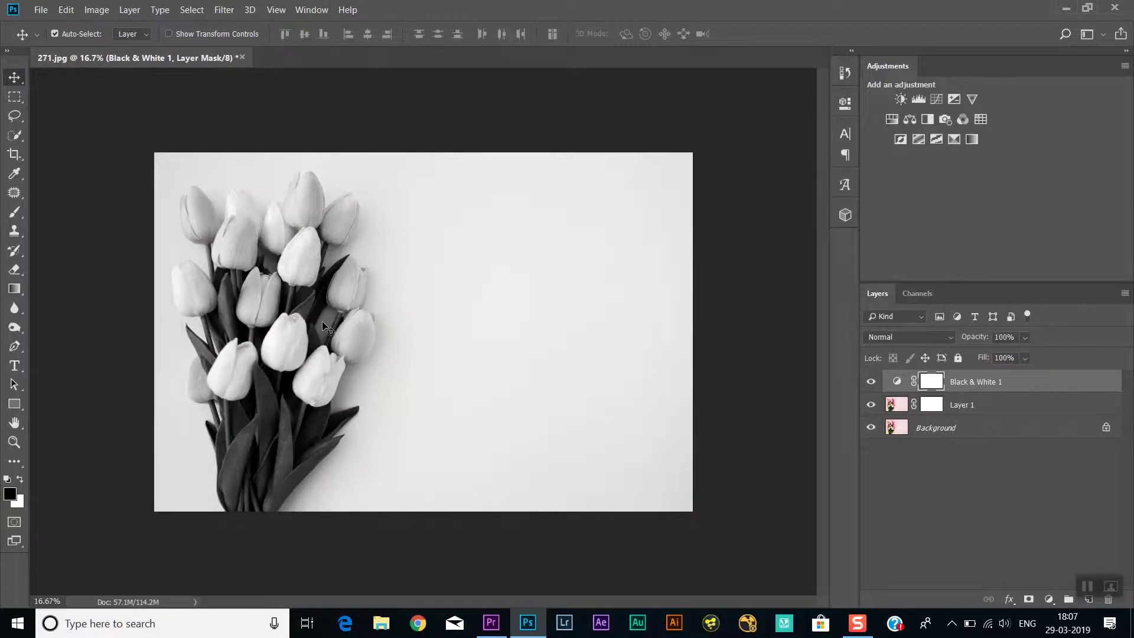
Delete the layer masks from the Black & White 1 layer and from Layer 1
click(990, 407)
click(983, 383)
right_click(927, 382)
click(914, 424)
right_click(932, 381)
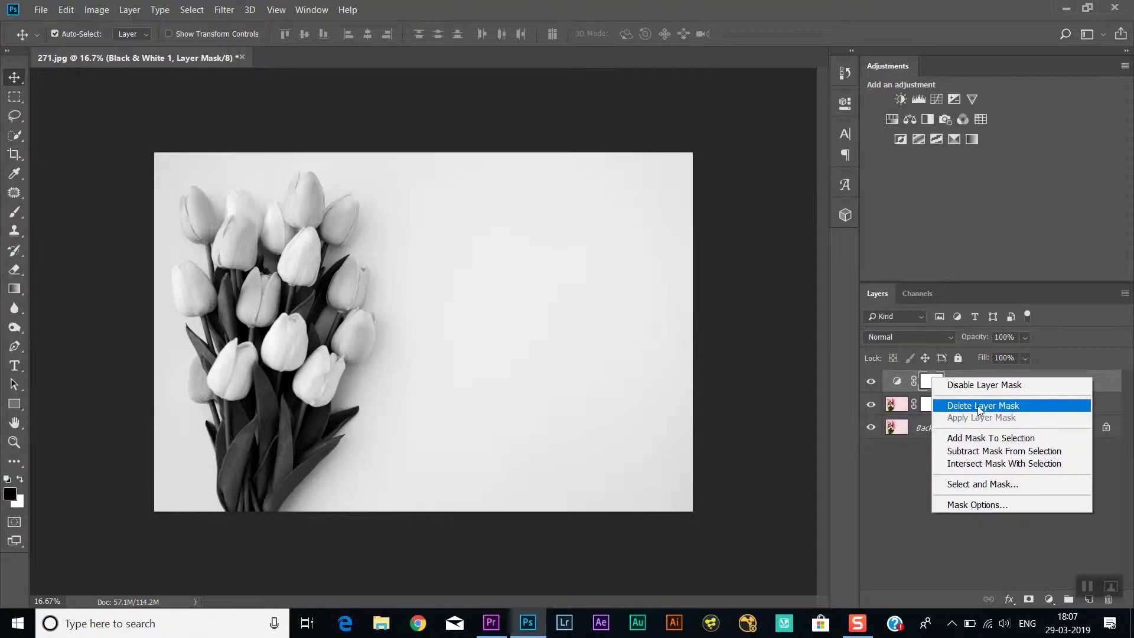
click(979, 407)
right_click(939, 408)
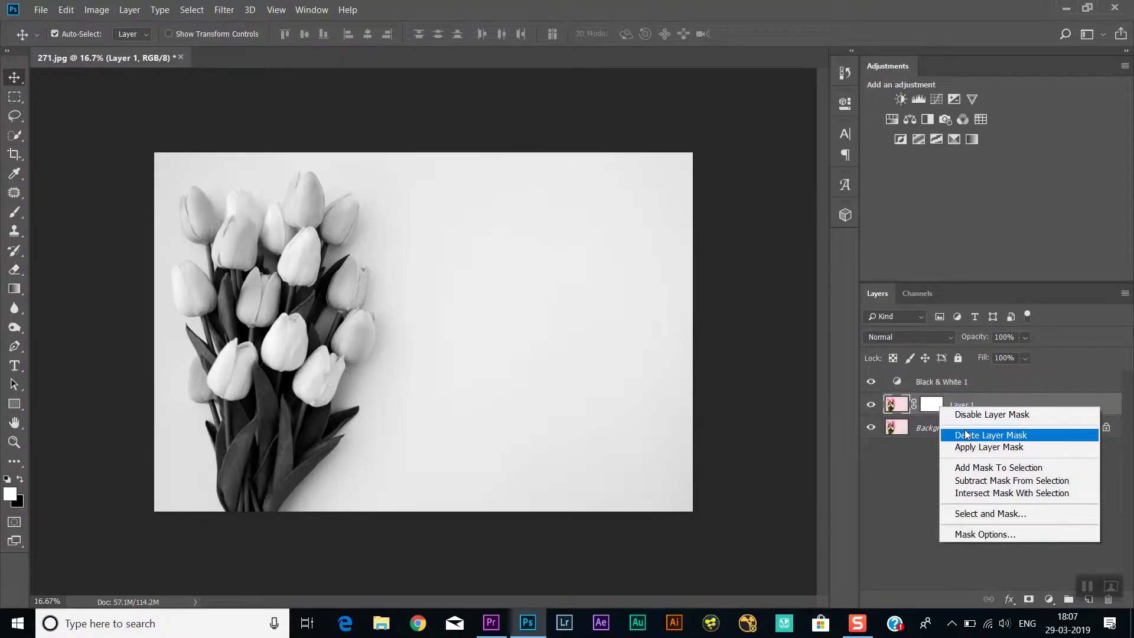
click(958, 434)
click(975, 383)
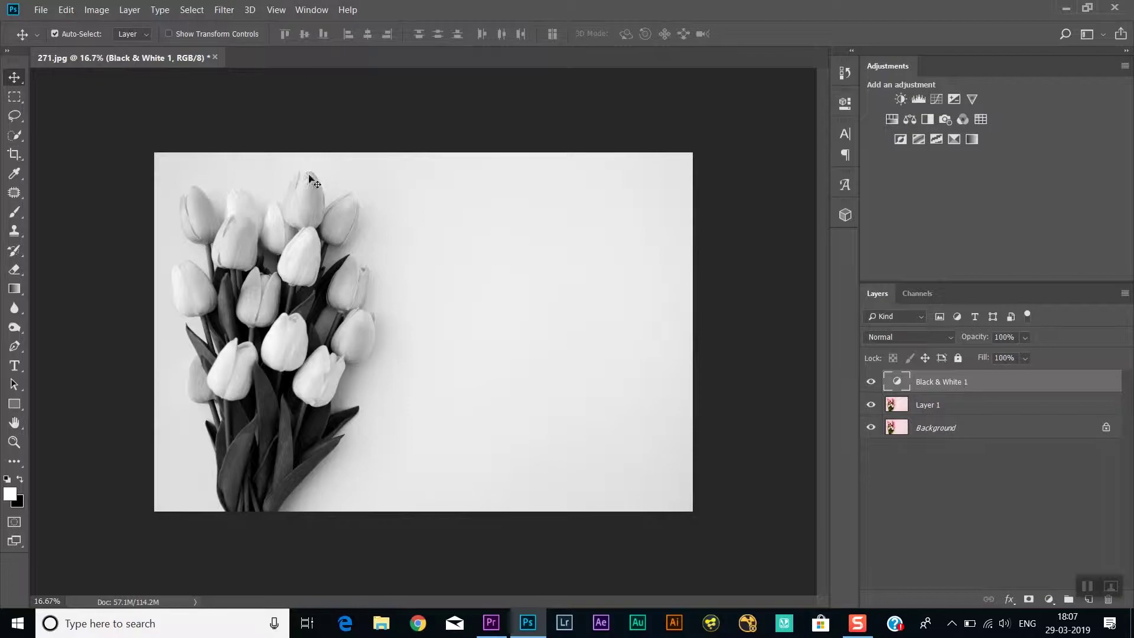
Add a Reveal All layer mask to the Black & White 1 adjustment layer
click(127, 10)
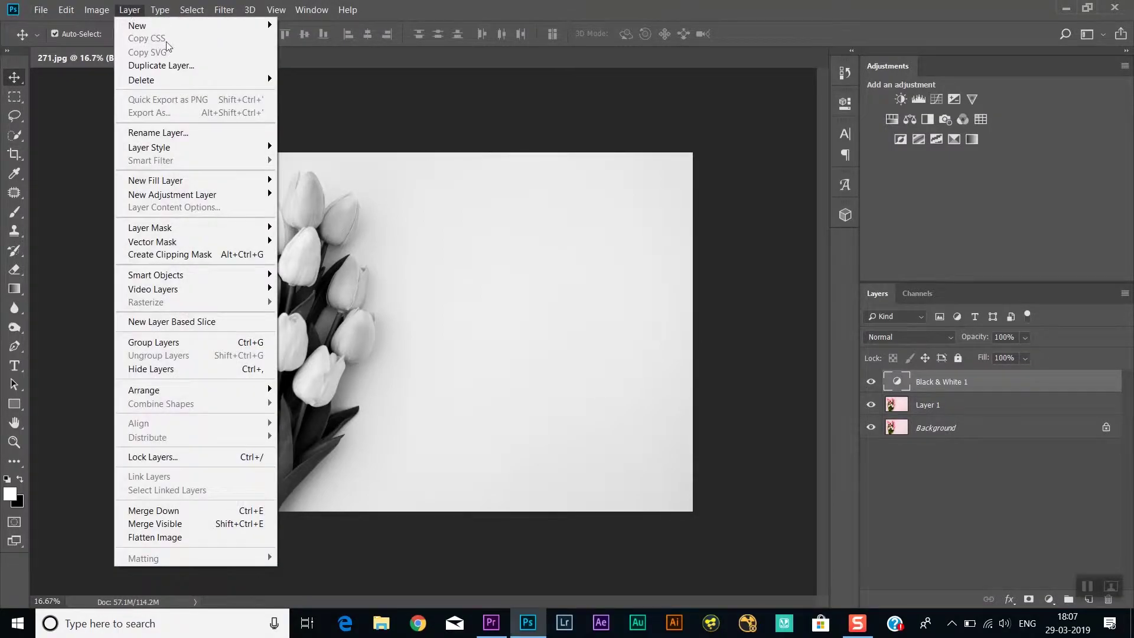
mouse_move(253, 230)
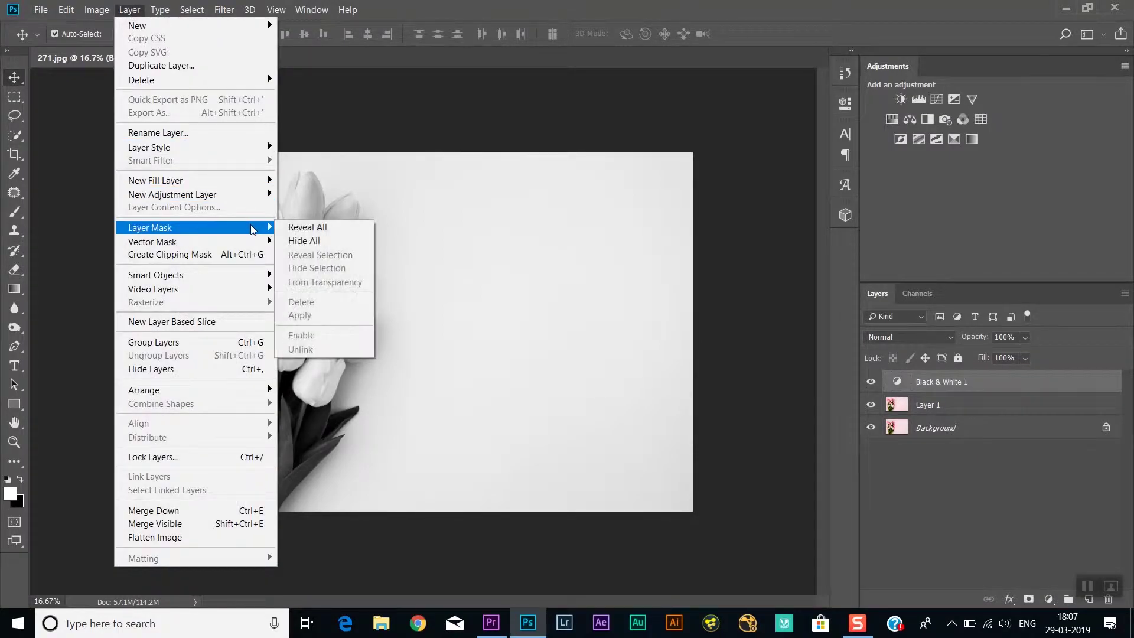
click(304, 230)
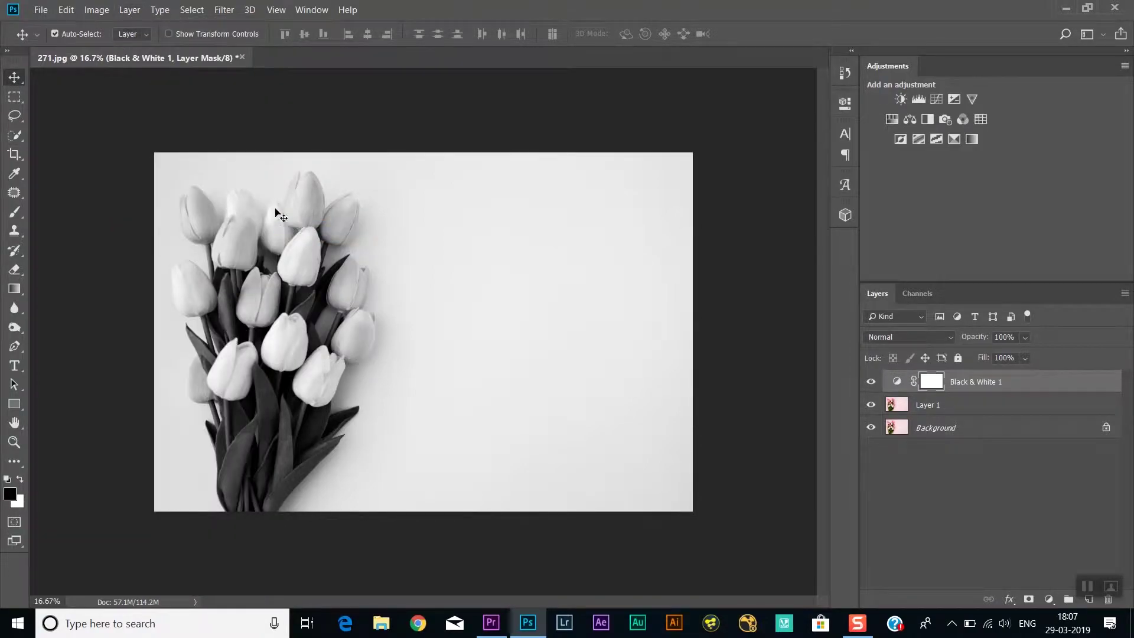
Add a white layer mask to Layer 1 and delete that mask again
click(947, 405)
click(129, 9)
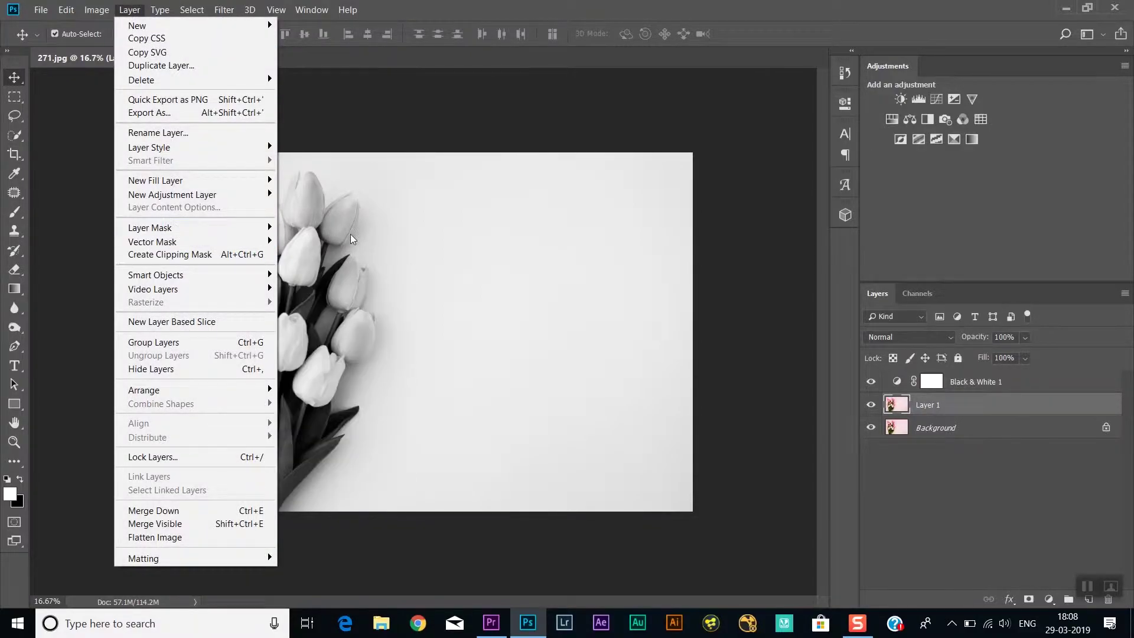
click(395, 233)
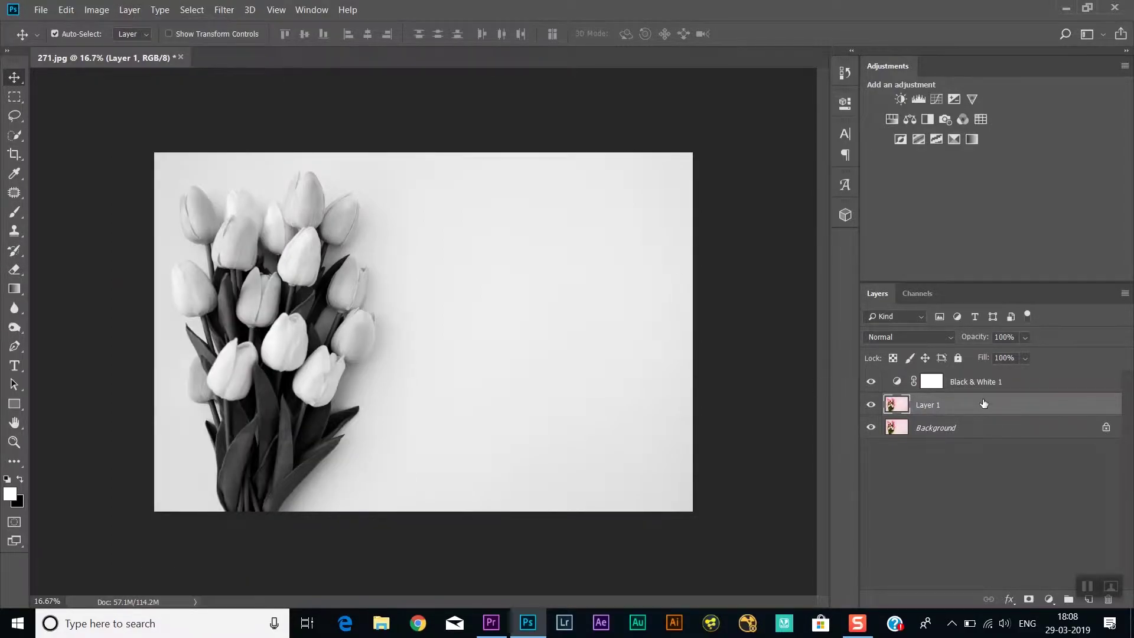
click(1027, 599)
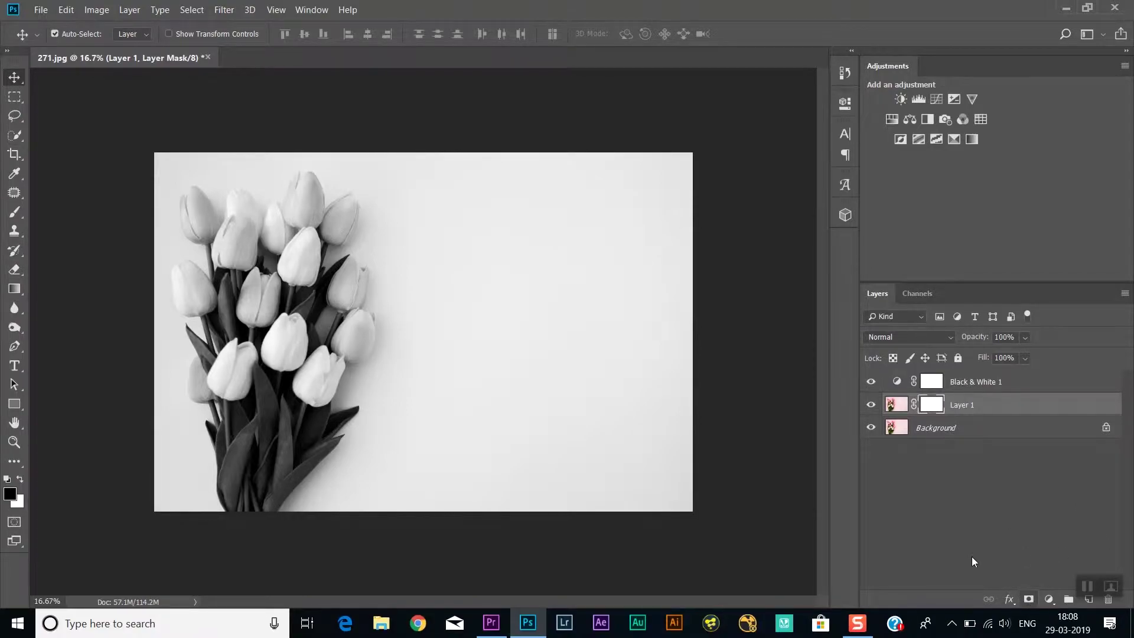
right_click(936, 410)
click(966, 431)
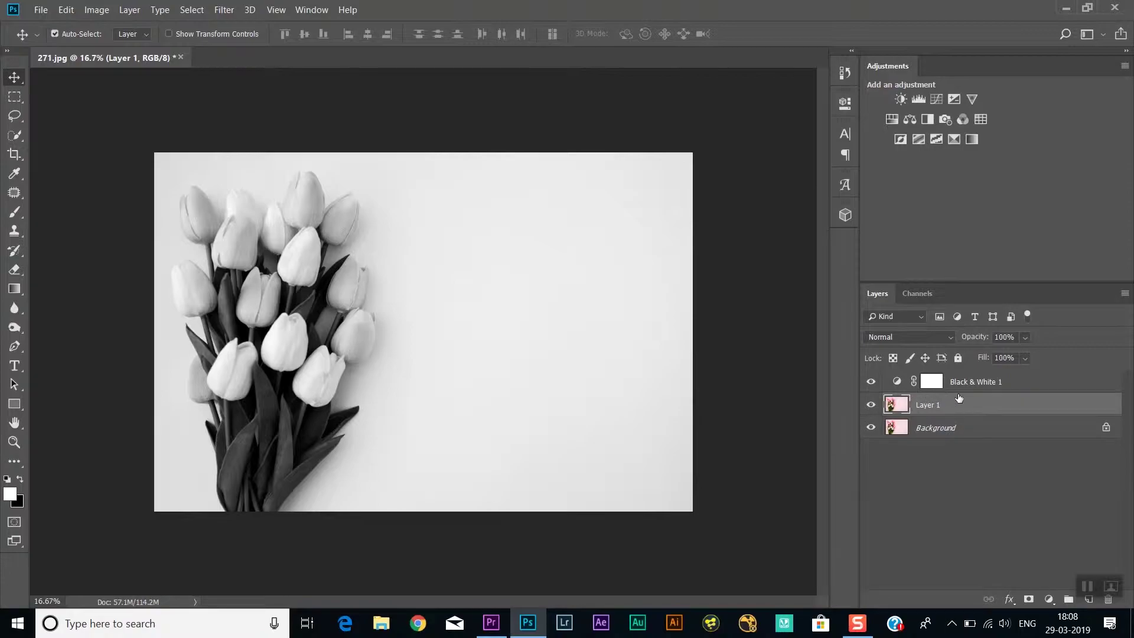
Paint black over the tulip blossoms on the Black & White 1 mask with a size 700 brush to bring back their color
click(977, 382)
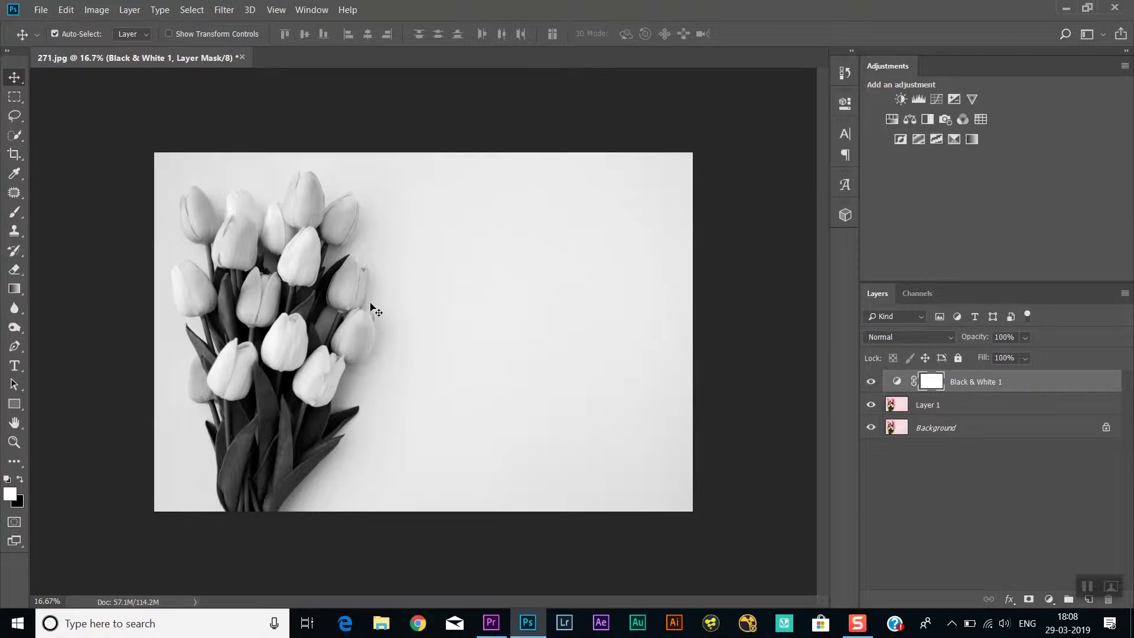
key(b)
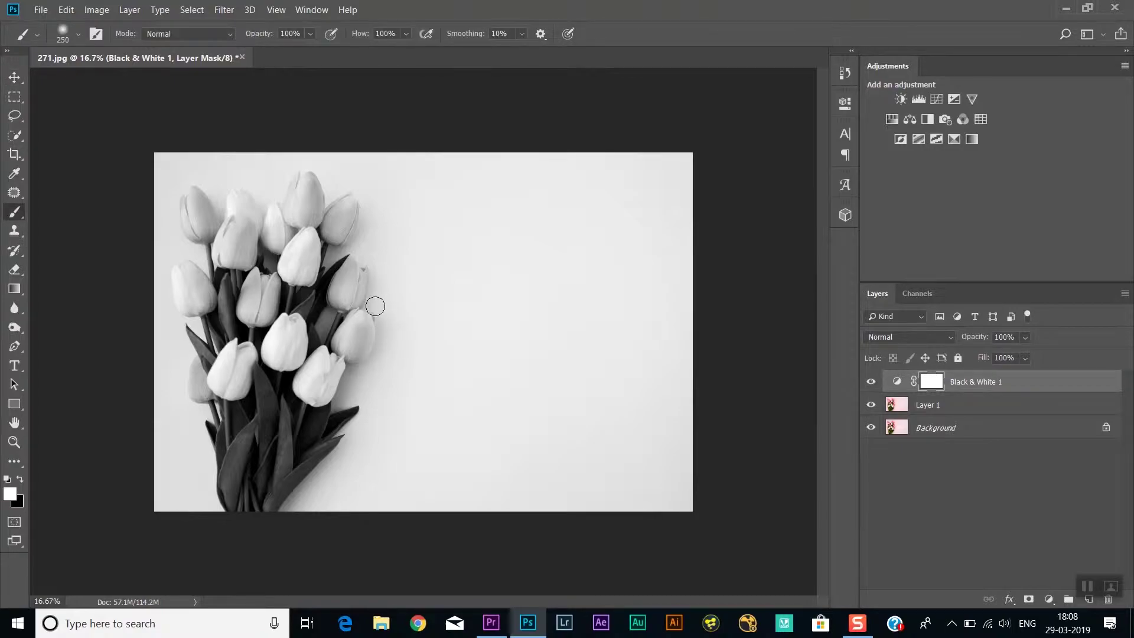
key(bracketright)
key(bracketright)
key(bracketright)
key(bracketright)
key(bracketright)
key(d)
mouse_move(294, 189)
mouse_down()
mouse_move(319, 220)
mouse_move(354, 212)
mouse_move(297, 264)
mouse_move(314, 260)
mouse_move(359, 300)
mouse_move(350, 282)
mouse_move(343, 317)
mouse_move(357, 337)
mouse_move(357, 328)
mouse_move(312, 384)
mouse_move(277, 349)
mouse_move(288, 344)
mouse_move(253, 285)
mouse_move(262, 300)
mouse_move(250, 306)
mouse_move(247, 371)
mouse_move(219, 373)
mouse_move(232, 362)
mouse_move(239, 242)
mouse_move(220, 240)
mouse_move(235, 214)
mouse_move(193, 217)
mouse_move(199, 206)
mouse_move(246, 212)
mouse_move(186, 289)
mouse_move(189, 301)
mouse_move(184, 288)
mouse_move(200, 305)
mouse_move(205, 375)
mouse_up()
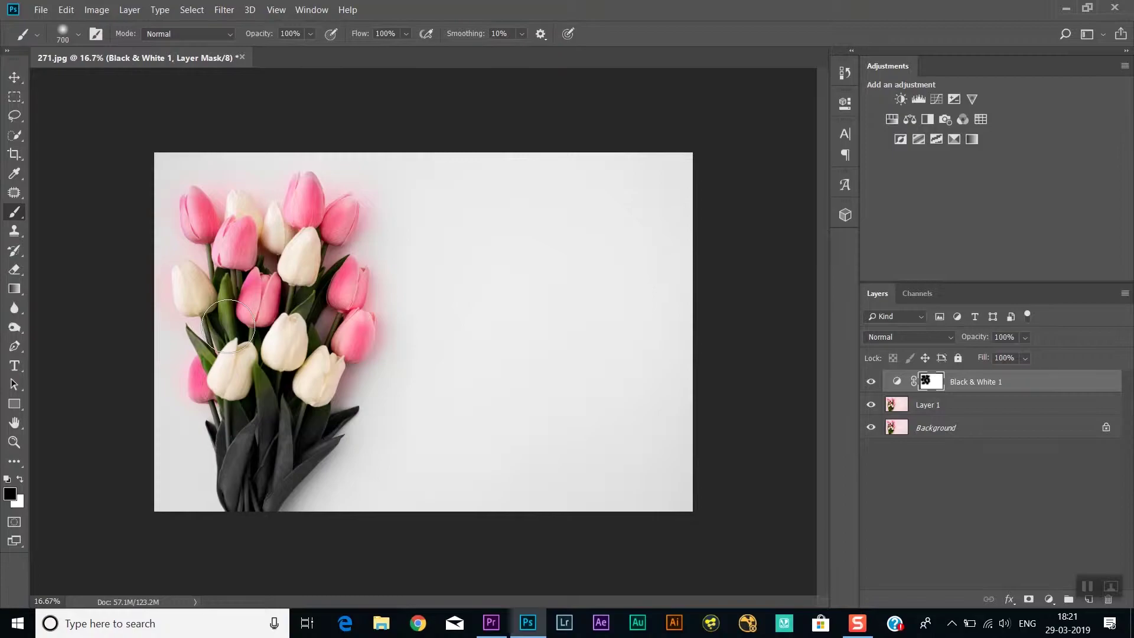
Try to outline the green leaf area between the blossoms with the freehand Lasso tool
click(16, 123)
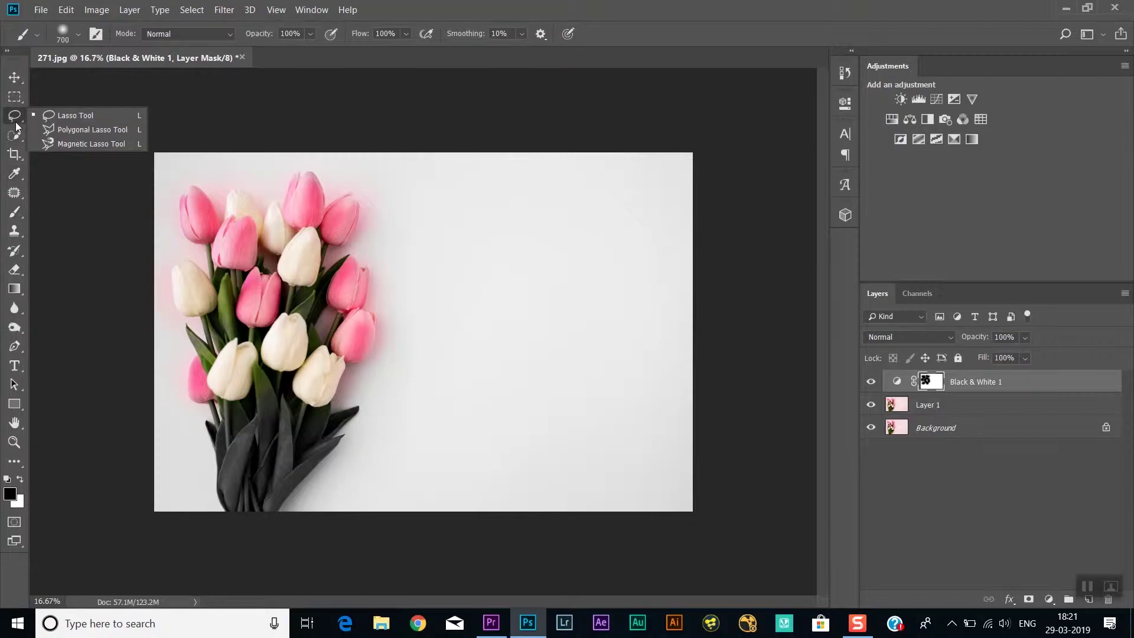
click(56, 118)
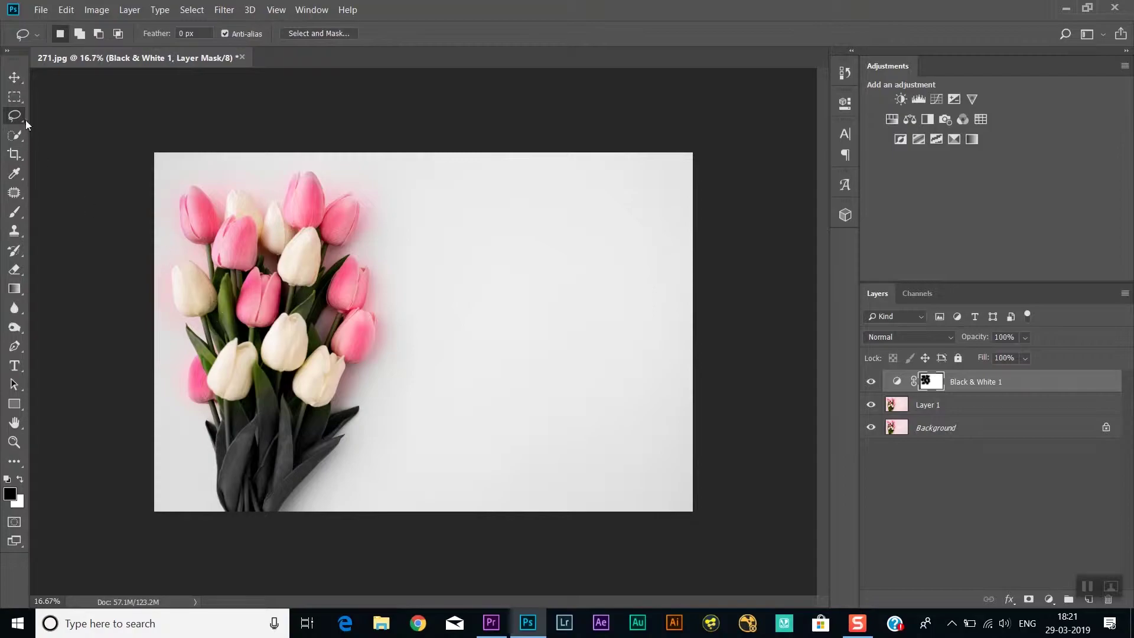
right_click(26, 119)
click(59, 118)
drag(223, 335, 245, 312)
mouse_move(217, 325)
mouse_down()
mouse_move(195, 322)
mouse_move(186, 339)
mouse_move(261, 358)
mouse_move(286, 323)
mouse_up()
key(v)
Paint white on the Black & White 1 mask over the green leaves and stems between the blossoms with a size 200 brush
key(b)
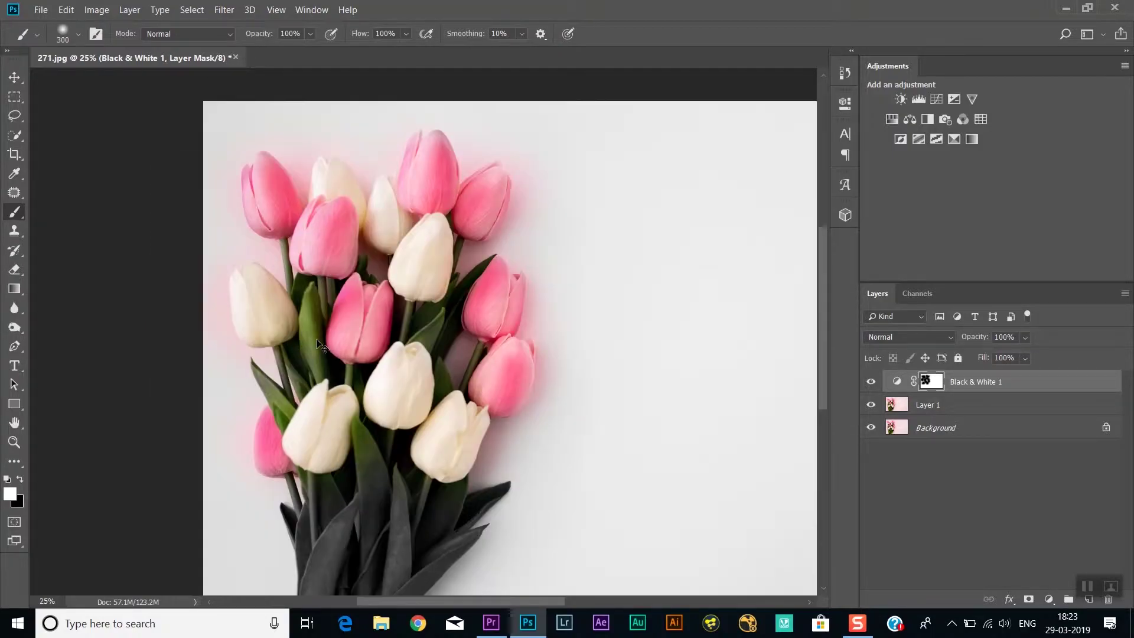
key(ctrl+plus)
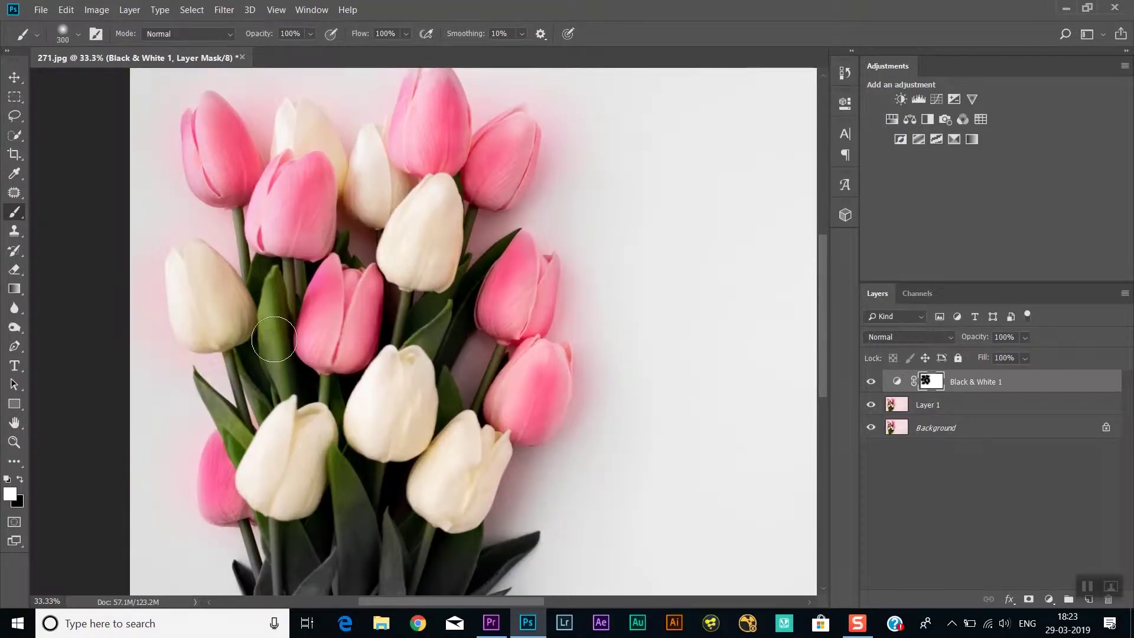
key(bracketleft)
key(bracketleft)
mouse_move(271, 310)
mouse_down()
mouse_move(266, 345)
mouse_move(282, 293)
mouse_move(261, 276)
mouse_move(273, 284)
mouse_move(265, 326)
mouse_move(287, 383)
mouse_move(274, 356)
mouse_move(280, 380)
mouse_move(281, 368)
mouse_move(186, 407)
mouse_move(200, 389)
mouse_move(216, 398)
mouse_move(239, 445)
mouse_move(245, 377)
mouse_up()
mouse_move(324, 387)
mouse_down()
mouse_move(422, 355)
mouse_move(430, 321)
mouse_move(392, 316)
mouse_move(447, 296)
mouse_move(451, 380)
mouse_up()
mouse_move(333, 467)
mouse_down()
mouse_move(381, 516)
mouse_move(383, 479)
mouse_move(289, 538)
mouse_move(263, 534)
mouse_move(428, 548)
mouse_move(399, 524)
mouse_move(346, 387)
mouse_move(328, 395)
mouse_move(252, 375)
mouse_move(241, 392)
mouse_move(231, 370)
mouse_move(254, 391)
mouse_move(281, 391)
mouse_move(233, 447)
mouse_move(245, 380)
mouse_move(301, 288)
mouse_move(296, 272)
mouse_move(285, 299)
mouse_move(223, 213)
mouse_move(236, 261)
mouse_move(354, 241)
mouse_move(346, 225)
mouse_move(423, 327)
mouse_move(463, 319)
mouse_move(415, 304)
mouse_move(432, 312)
mouse_move(508, 219)
mouse_up()
key(ctrl+minus)
key(ctrl+minus)
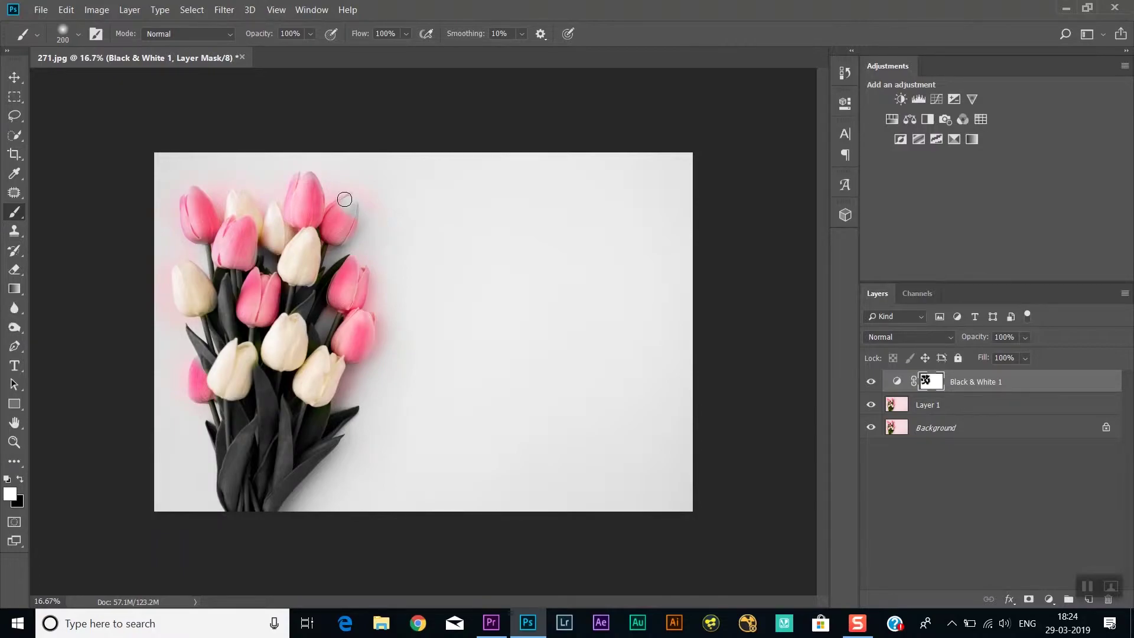
Clean up the mask around the upper-right pink tulip, painting white over the pink halo and black over the petals
drag(345, 199, 346, 228)
key(x)
key(x)
click(8, 85)
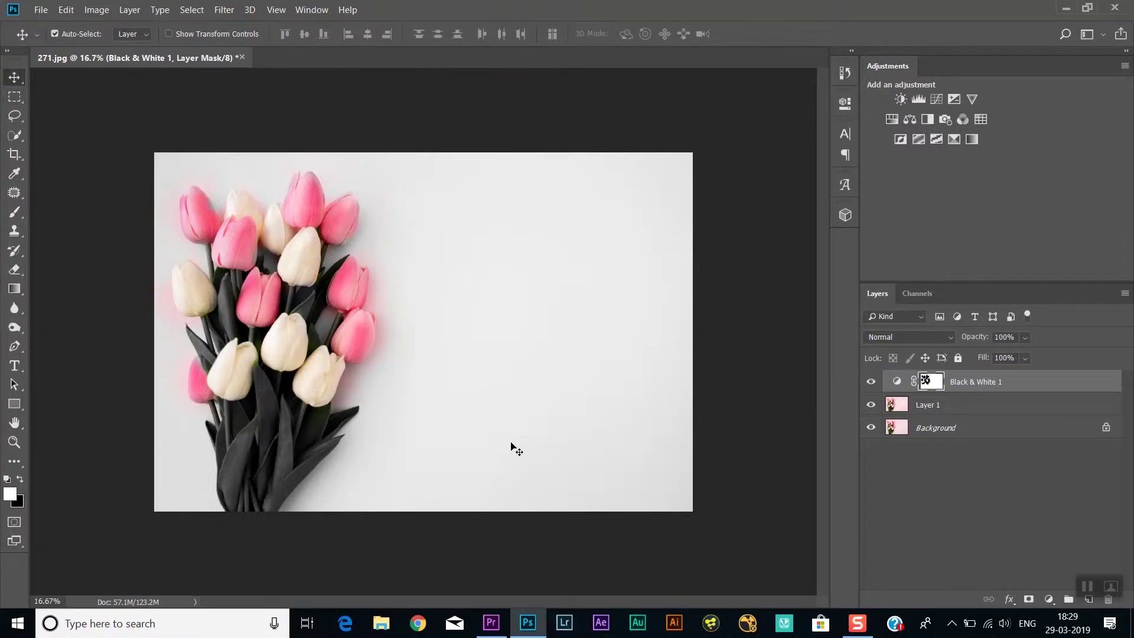
Hide the Black & White 1 adjustment layer to compare the result with the original photo
key(b)
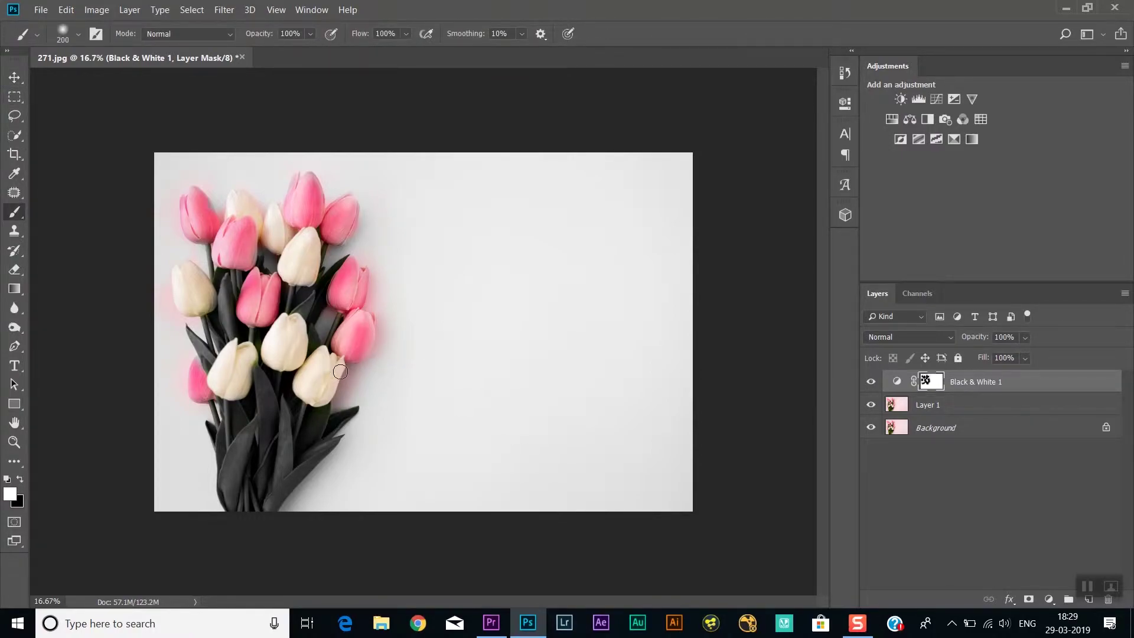
key(v)
click(871, 382)
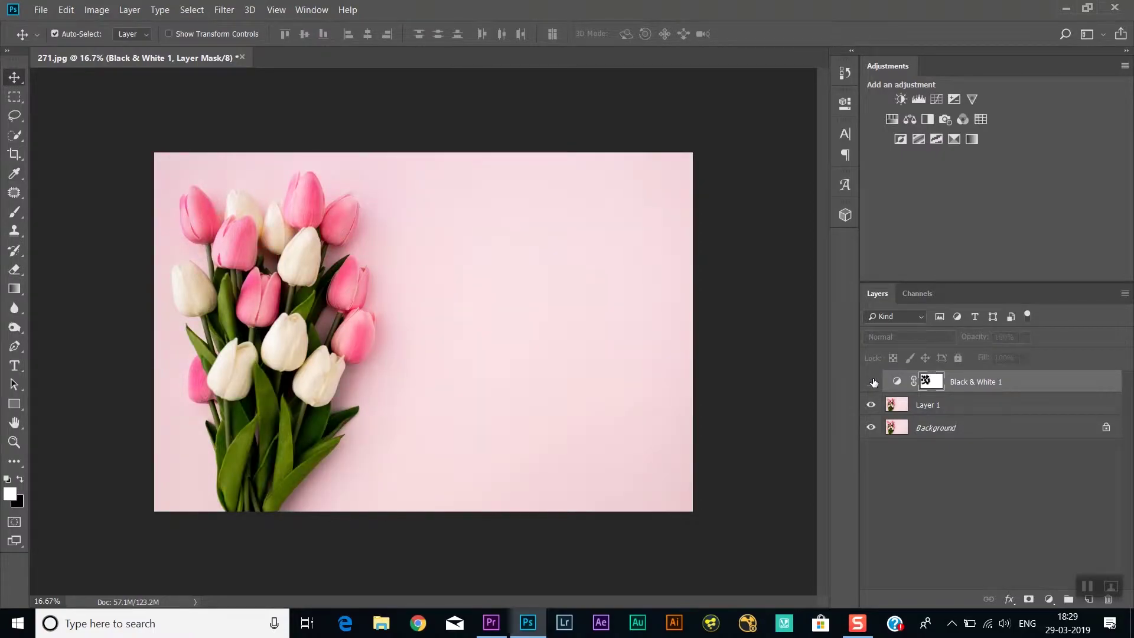